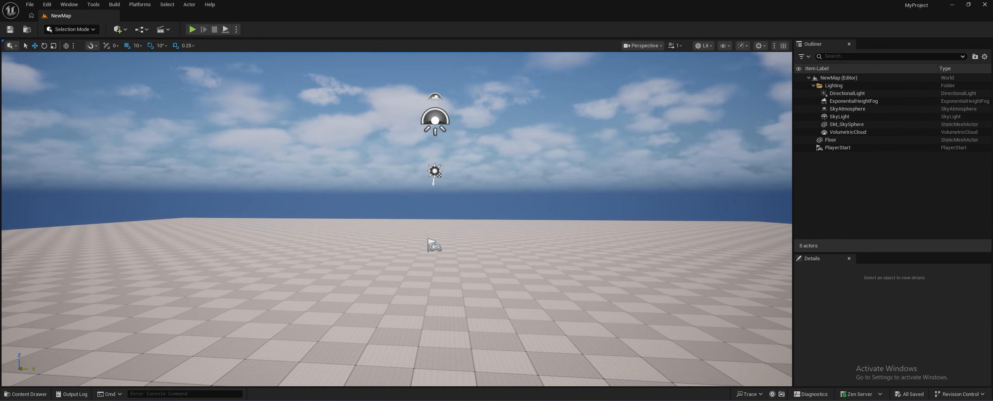
Step: Find the Procedural Vegetation Editor plugin by searching for "vege" and enable it, accepting its experimental status
{"action": "key", "text": "s"}
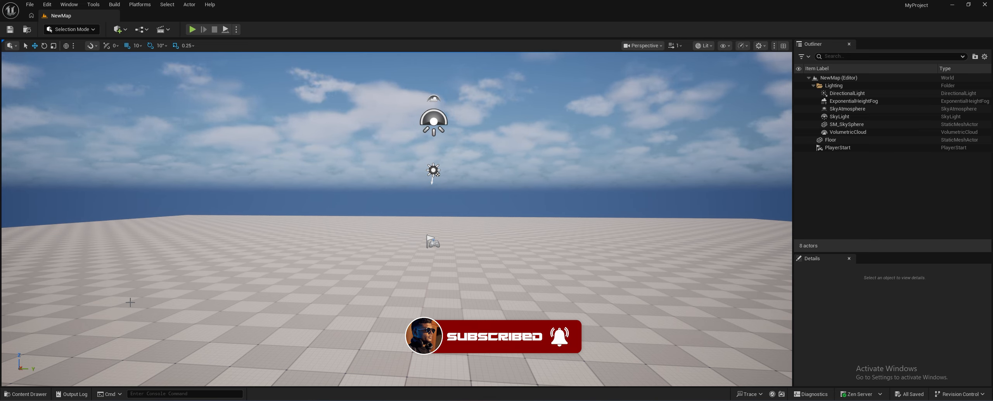
{"action": "left_click", "coordinate": [30, 4]}
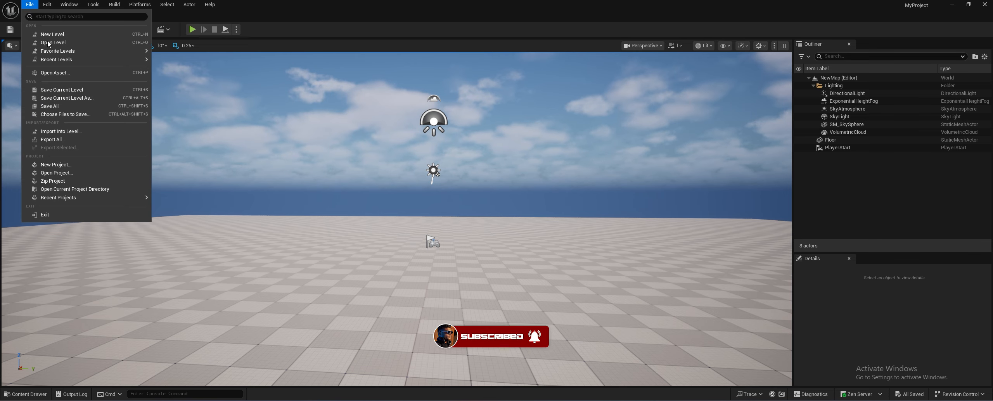
{"action": "left_click", "coordinate": [42, 4]}
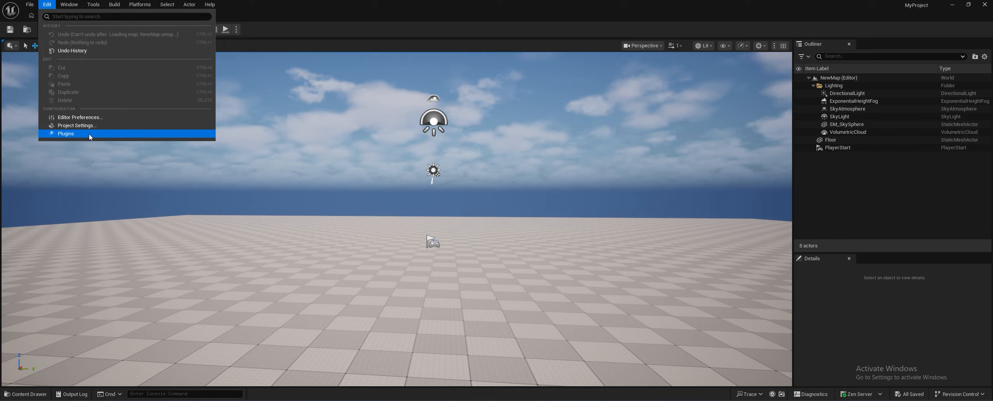
{"action": "left_click", "coordinate": [66, 134]}
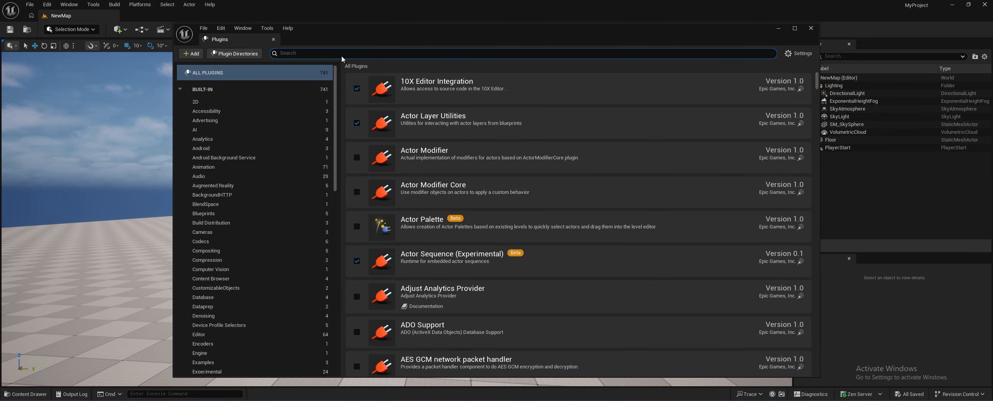
{"action": "type", "text": "vege"}
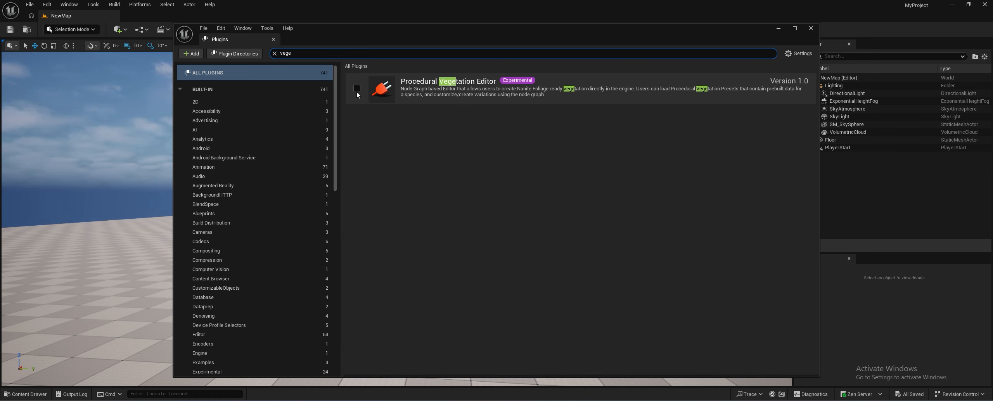
{"action": "left_click", "coordinate": [357, 89]}
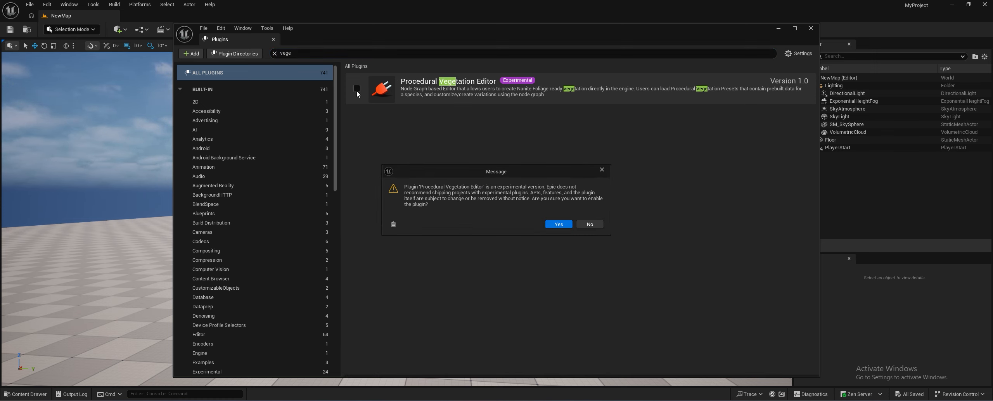
{"action": "left_click", "coordinate": [558, 225]}
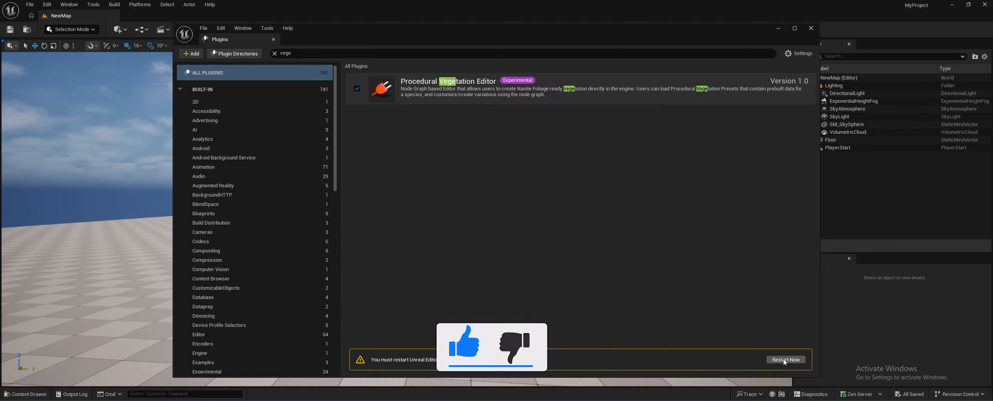
Step: Enable Nanite Foliage (Experimental) in the project's rendering settings and restart the editor
{"action": "left_click", "coordinate": [44, 5]}
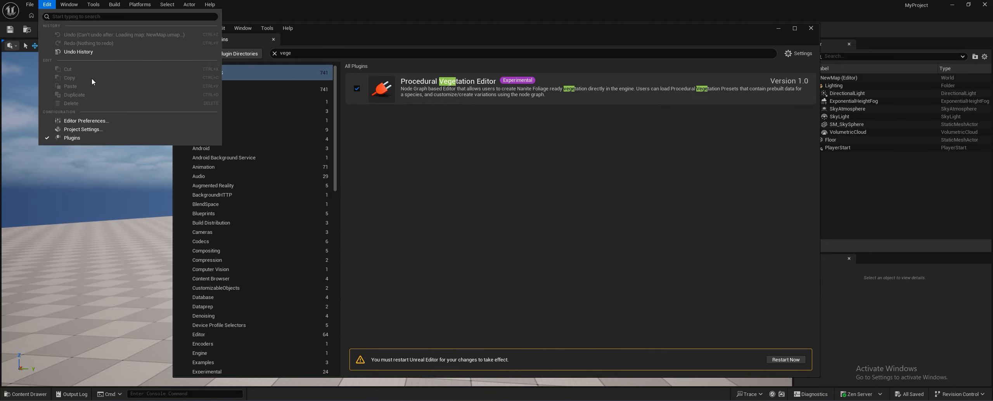
{"action": "left_click", "coordinate": [93, 130]}
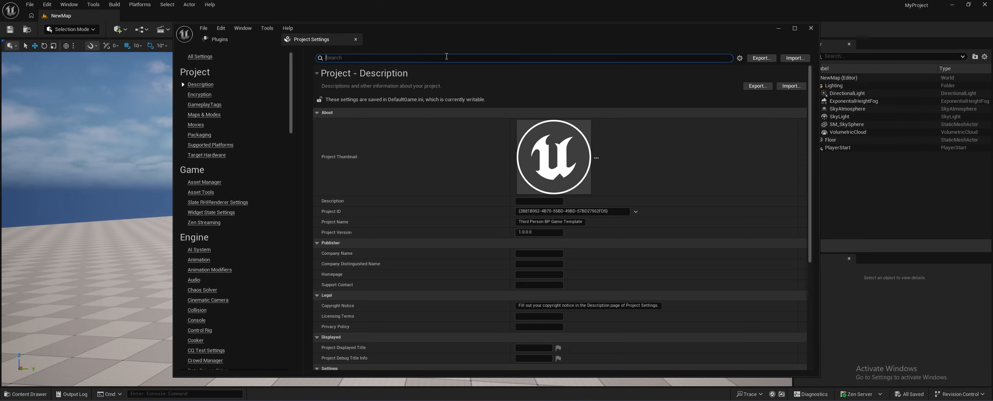
{"action": "type", "text": "n"}
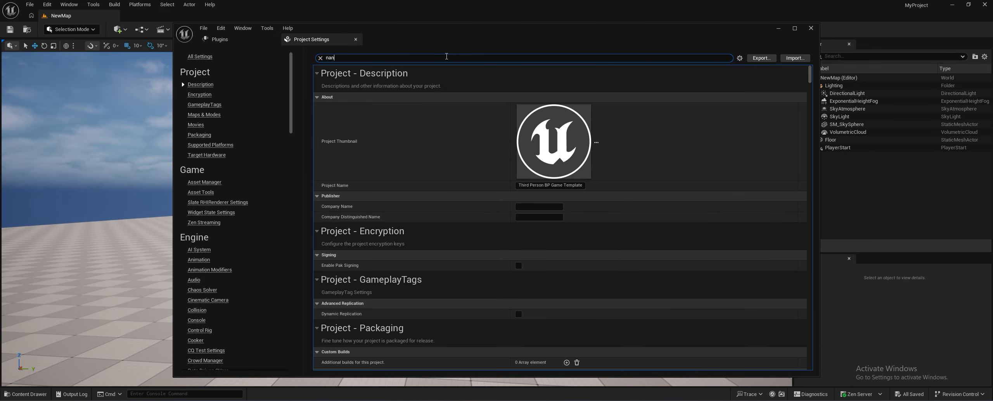
{"action": "type", "text": "ain"}
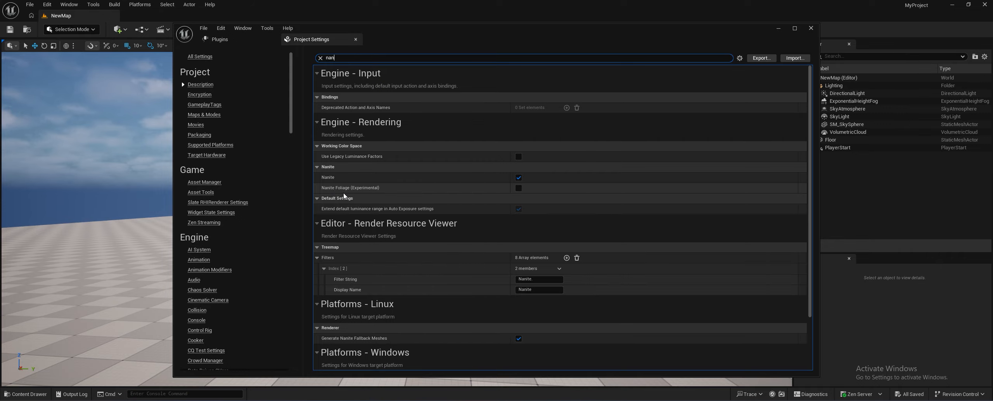
{"action": "left_click", "coordinate": [520, 189]}
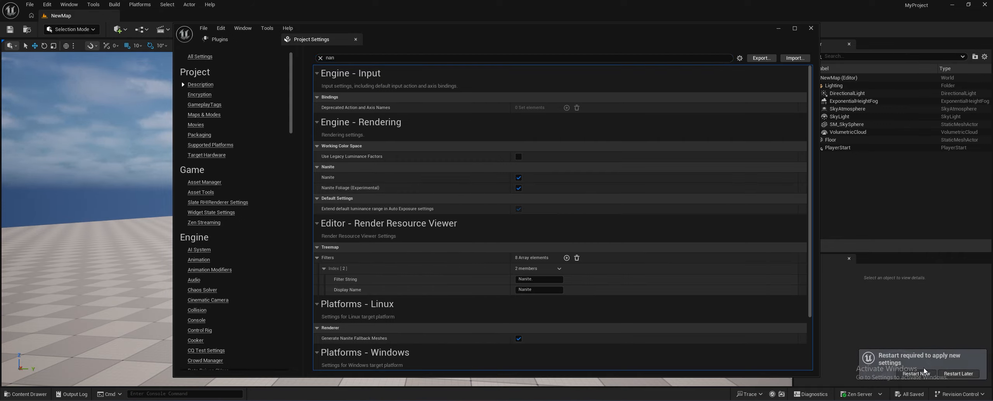
{"action": "left_click", "coordinate": [916, 374]}
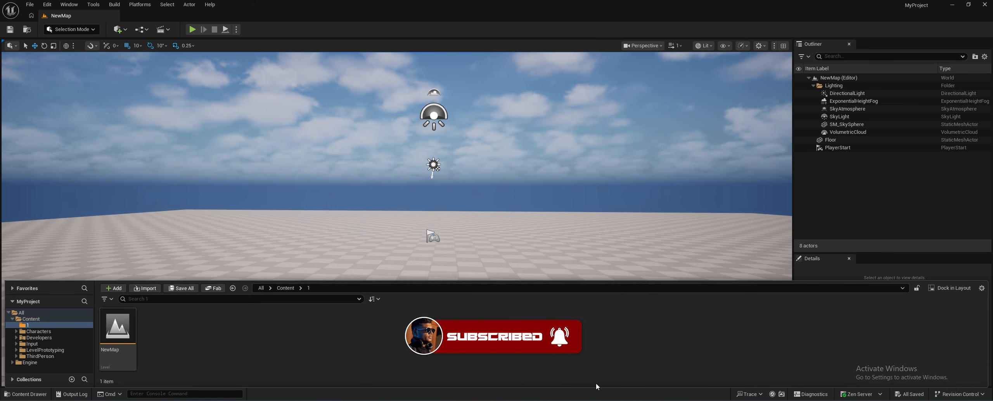
Step: Switch to the Epic Games Launcher and inspect the Megaplants: Aleppo Pine listing on Fab with the Unreal Engine format selected
{"action": "mouse_move", "coordinate": [540, 400]}
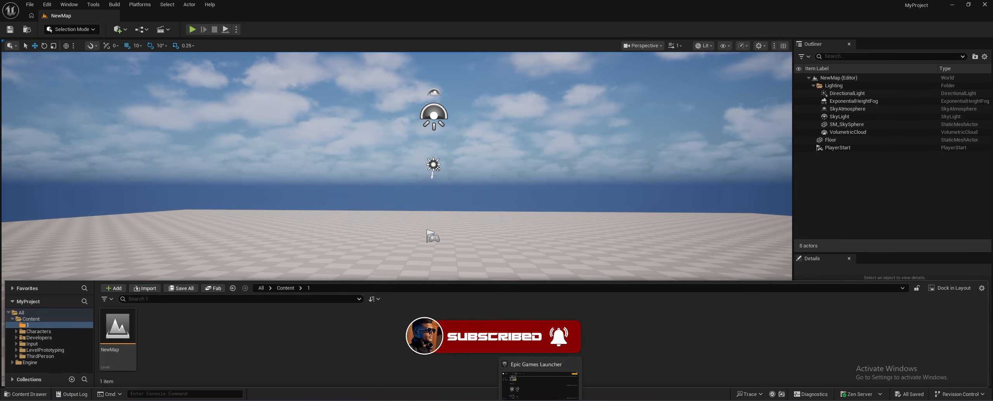
{"action": "left_click", "coordinate": [540, 385]}
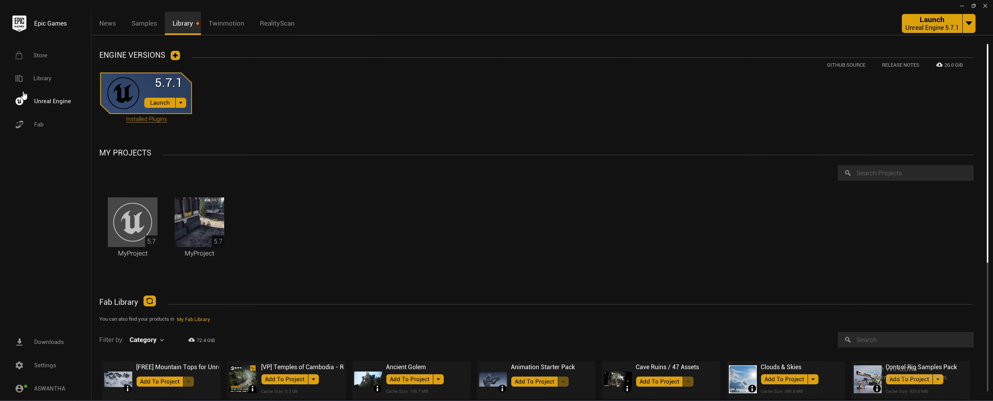
{"action": "left_click", "coordinate": [40, 125]}
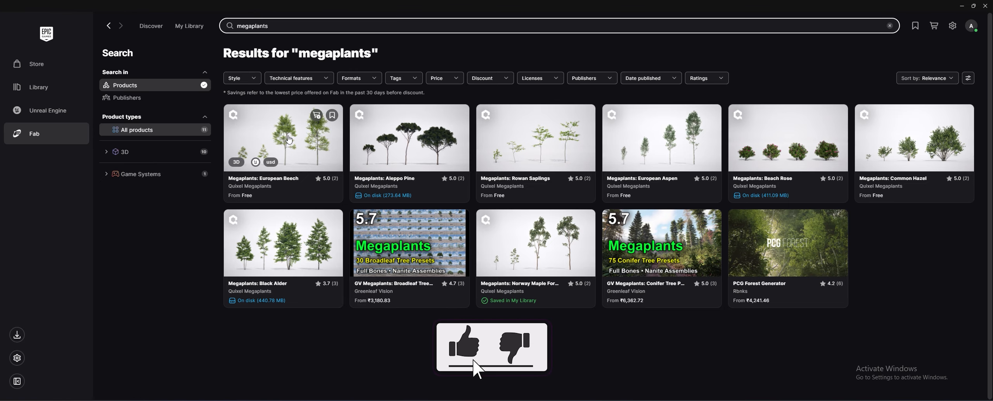
{"action": "left_click", "coordinate": [420, 134]}
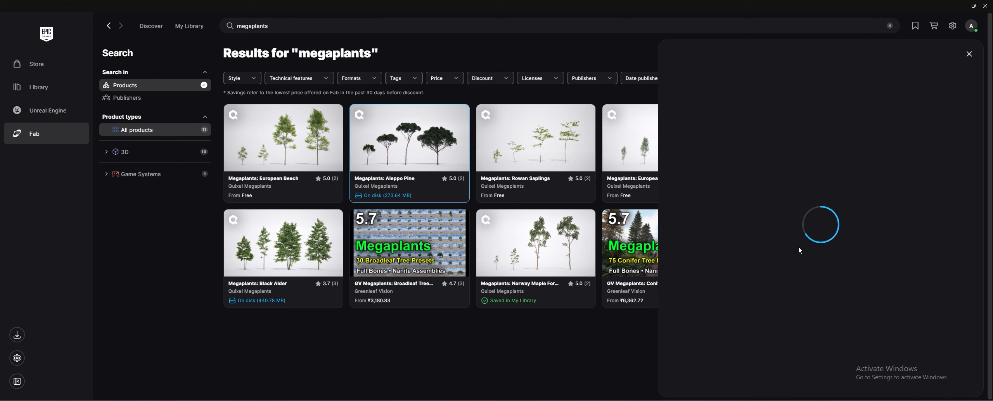
{"action": "scroll", "coordinate": [734, 291], "scroll_direction": "down", "scroll_amount": 1}
{"action": "scroll", "coordinate": [735, 291], "scroll_direction": "down", "scroll_amount": 1}
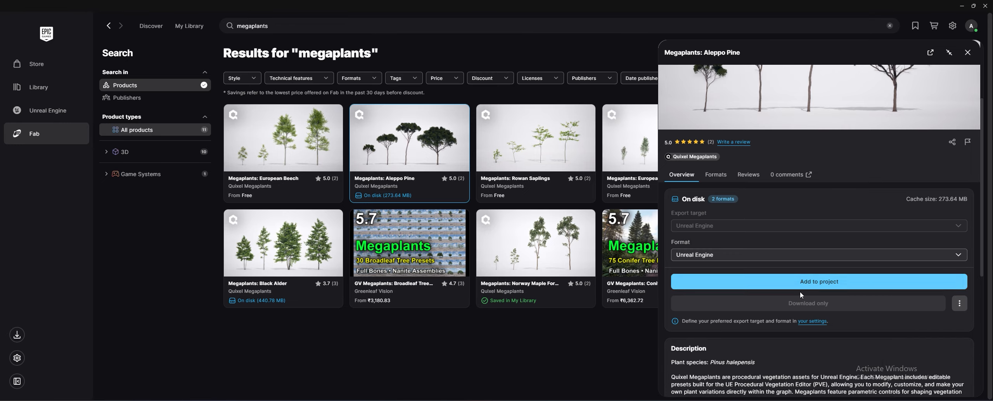
{"action": "left_click", "coordinate": [706, 257]}
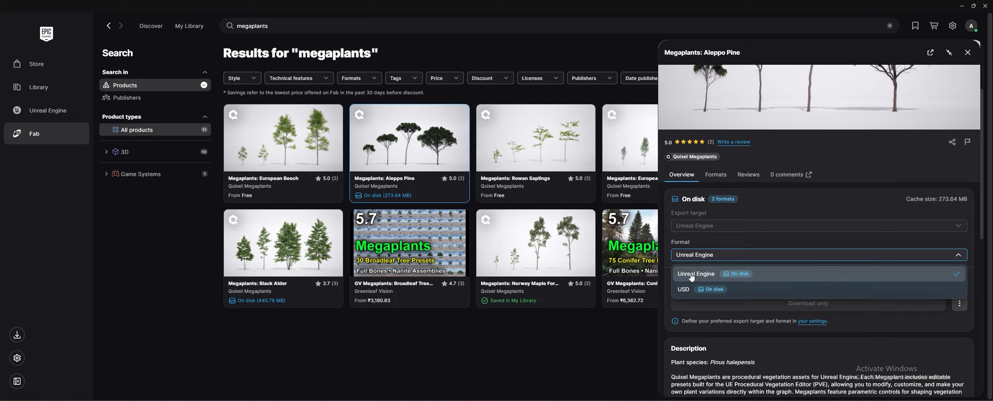
{"action": "left_click", "coordinate": [692, 278]}
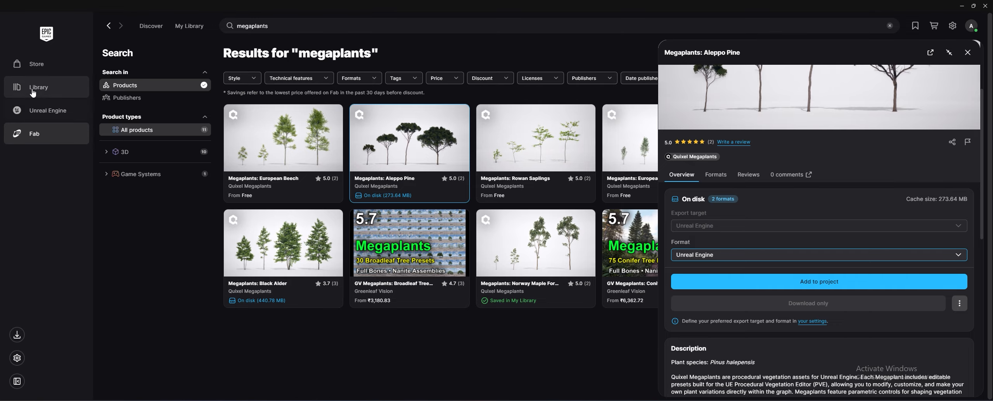
{"action": "left_click", "coordinate": [55, 111]}
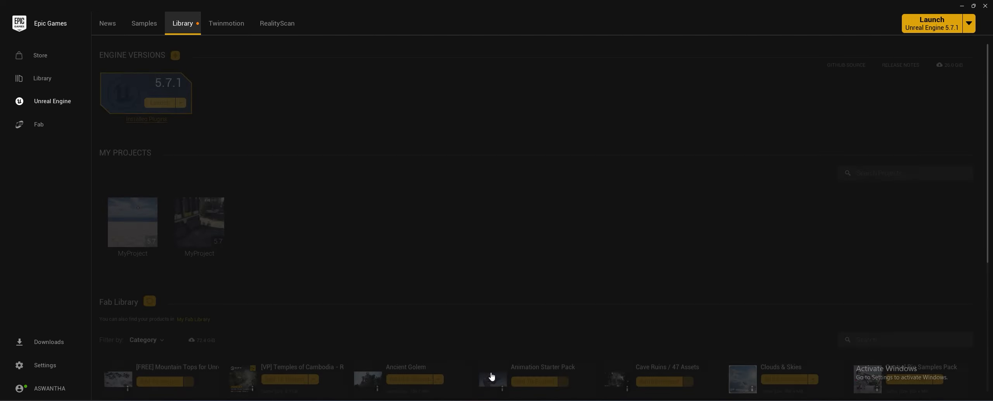
{"action": "scroll", "coordinate": [167, 279], "scroll_direction": "down", "scroll_amount": 1}
{"action": "scroll", "coordinate": [489, 237], "scroll_direction": "down", "scroll_amount": 5}
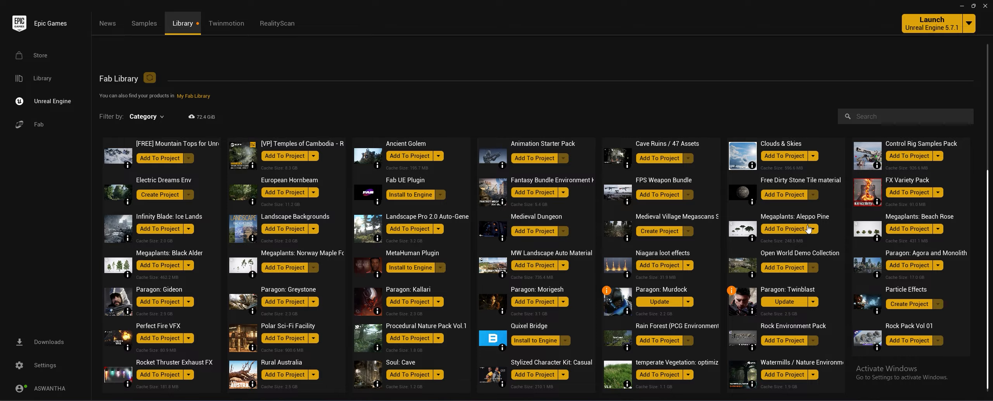
{"action": "left_click", "coordinate": [165, 265]}
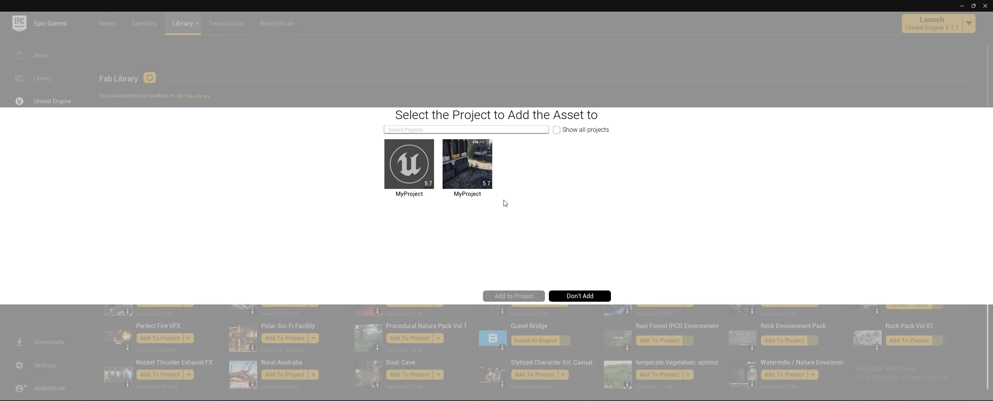
{"action": "left_click", "coordinate": [563, 296]}
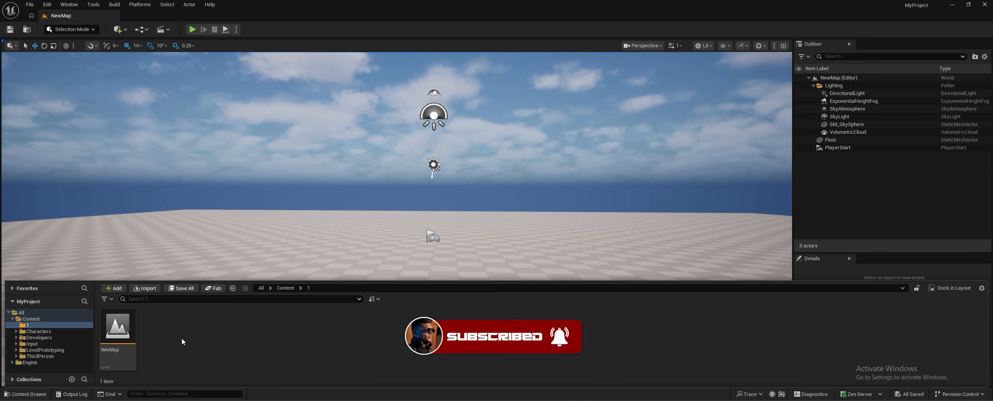
Step: Create a new blank Procedural Vegetation asset named TREES in the content folder 1
{"action": "right_click", "coordinate": [191, 351]}
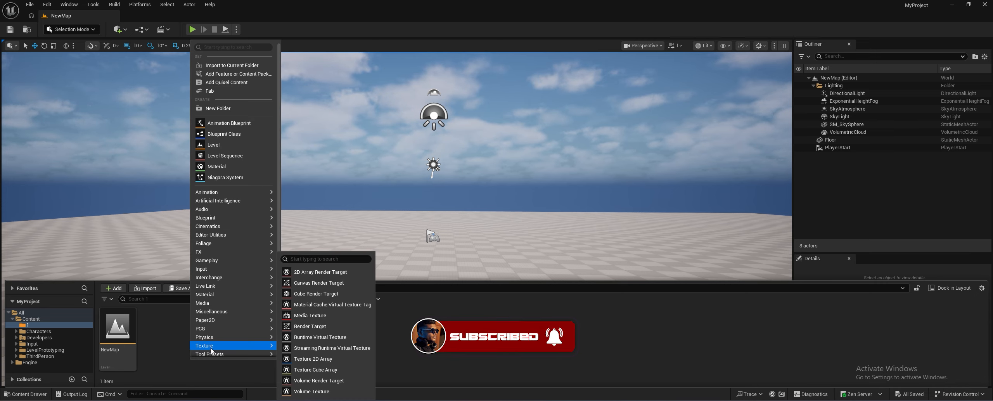
{"action": "mouse_move", "coordinate": [230, 253]}
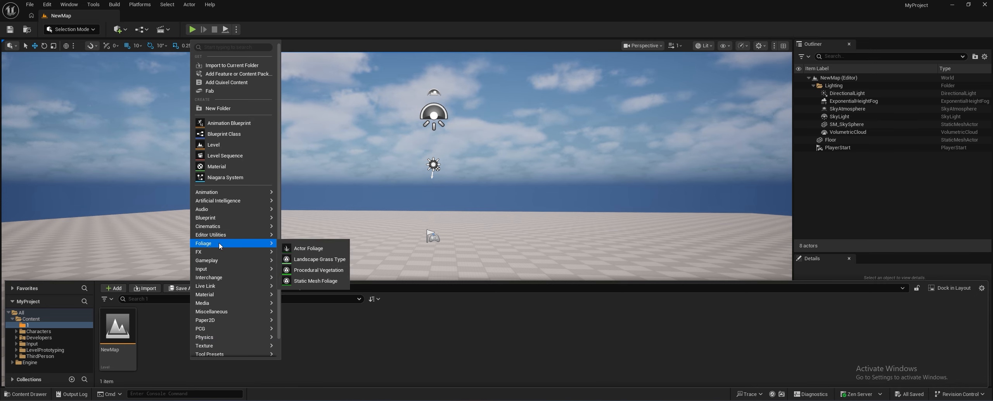
{"action": "left_click", "coordinate": [317, 276]}
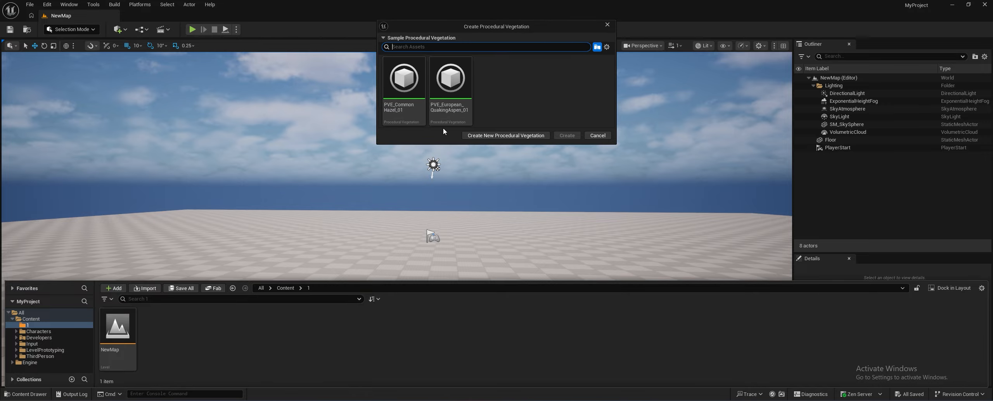
{"action": "left_click", "coordinate": [490, 135]}
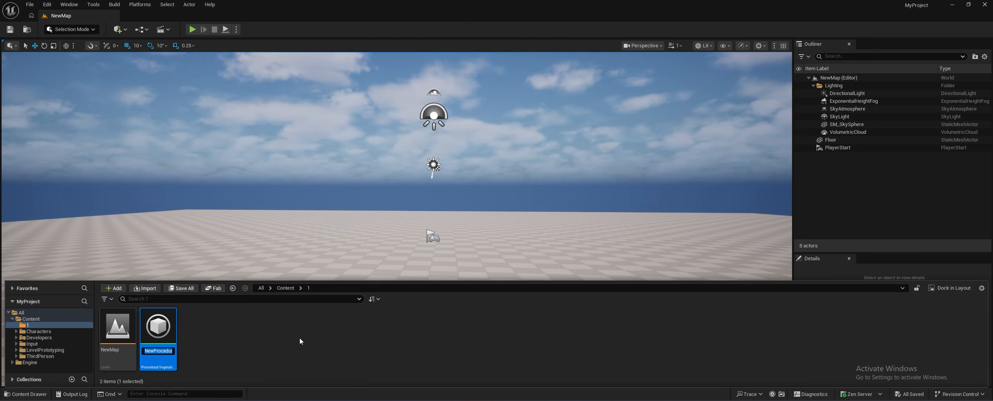
{"action": "type", "text": "TREES"}
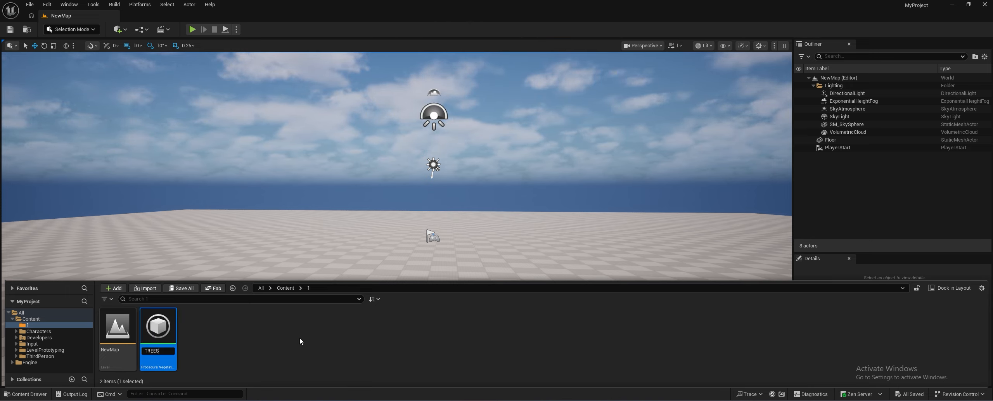
{"action": "key", "text": "Return"}
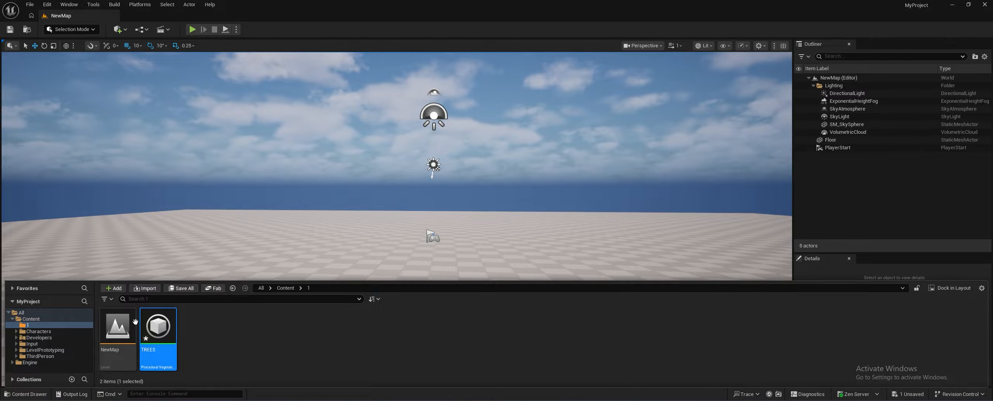
Step: Open the TREES asset, maximize its editor window and enlarge the graph area above the details
{"action": "double_click", "coordinate": [159, 329]}
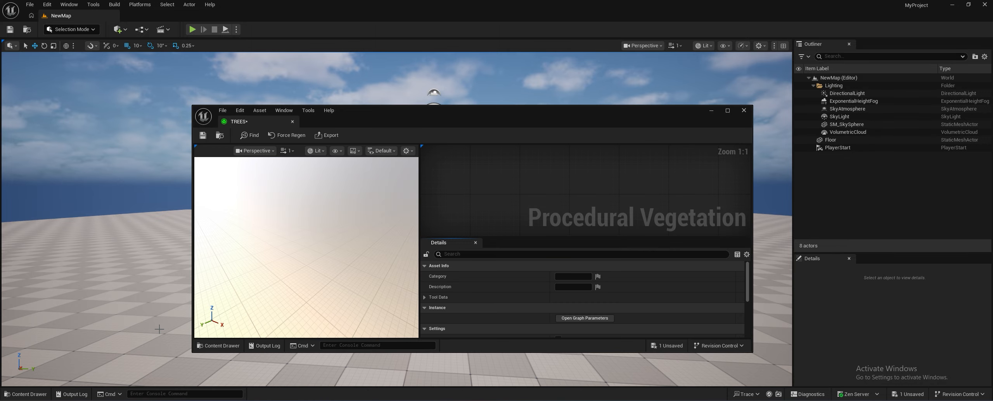
{"action": "left_click", "coordinate": [723, 111]}
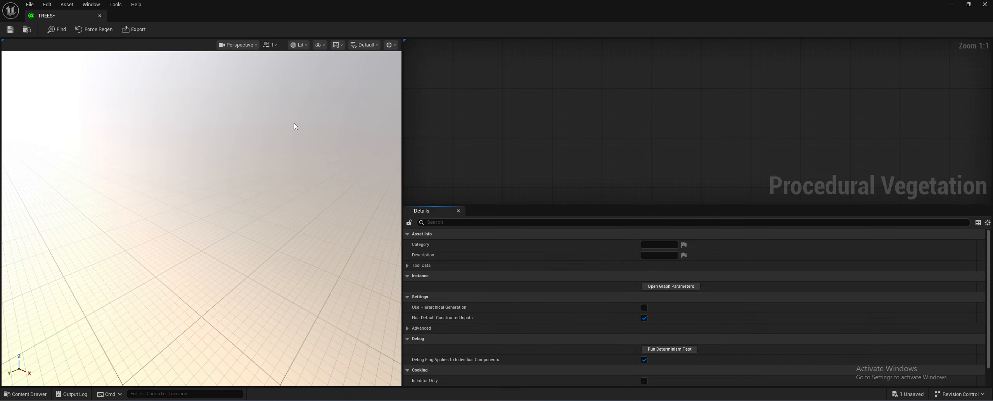
{"action": "left_click_drag", "start_coordinate": [523, 206], "coordinate": [521, 251]}
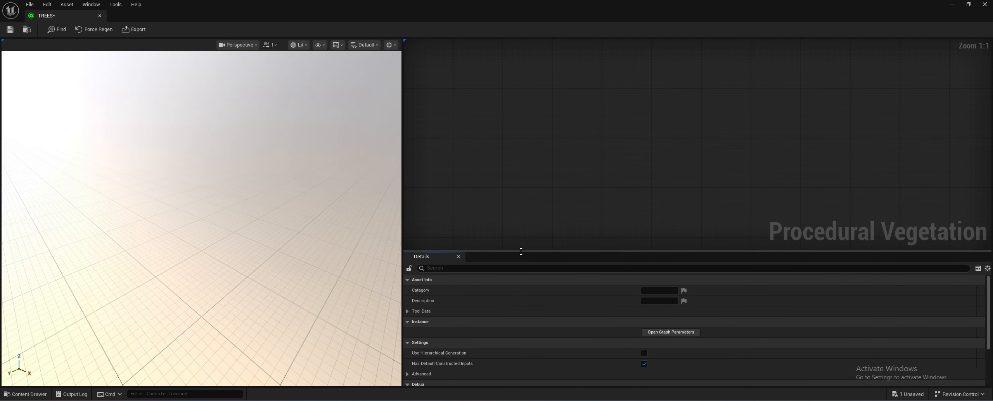
Step: Add a Procedural Vegetation Preset Loader node to the empty graph and place it in the upper area
{"action": "right_click", "coordinate": [500, 135]}
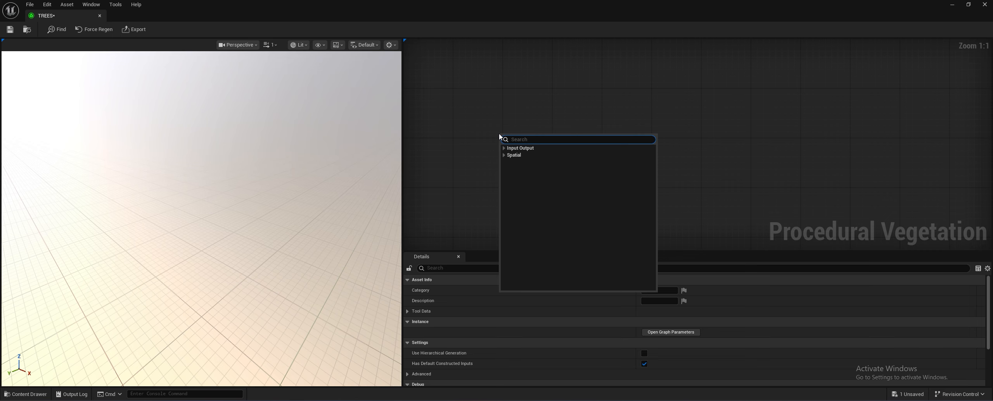
{"action": "type", "text": "pro"}
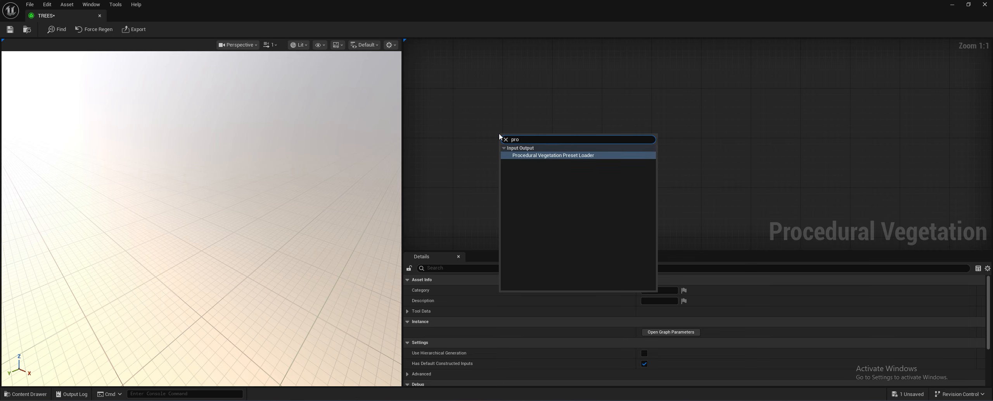
{"action": "left_click", "coordinate": [571, 157]}
{"action": "left_click_drag", "start_coordinate": [563, 154], "coordinate": [530, 140]}
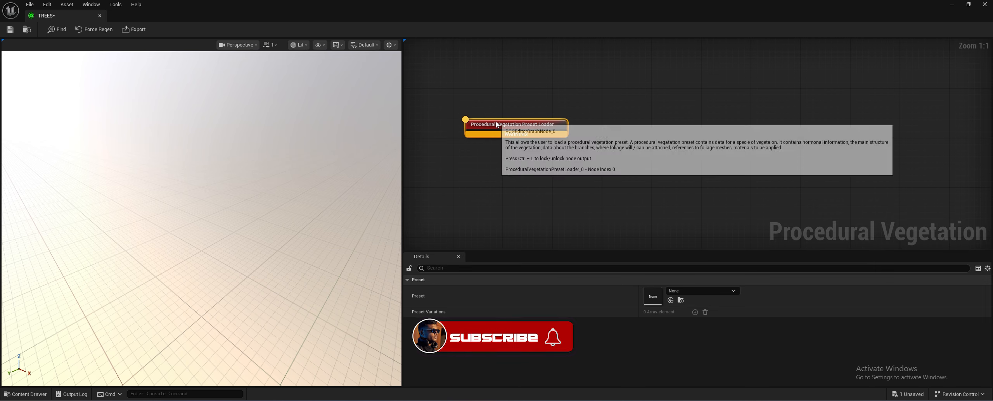
Step: Try the PVE_CommonHazel_Data preset on the Preset Loader node, and set the preset to PVE_QuakingAspen_Data
{"action": "left_click", "coordinate": [697, 291]}
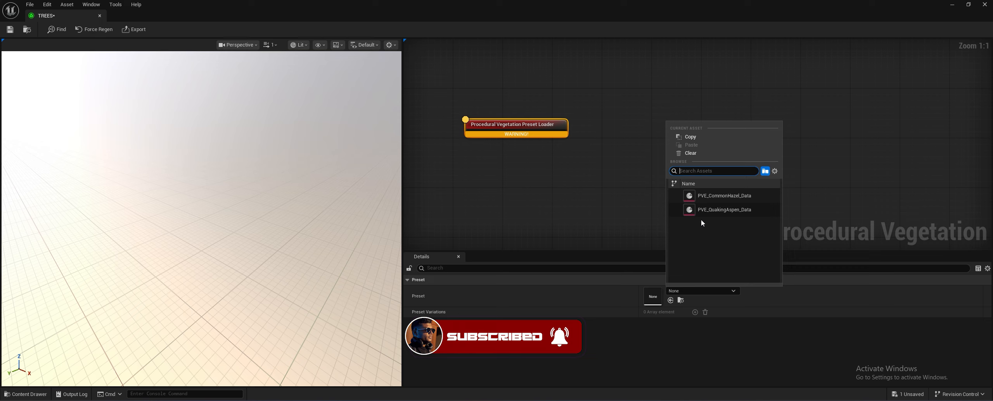
{"action": "left_click", "coordinate": [713, 199]}
{"action": "left_click", "coordinate": [685, 291]}
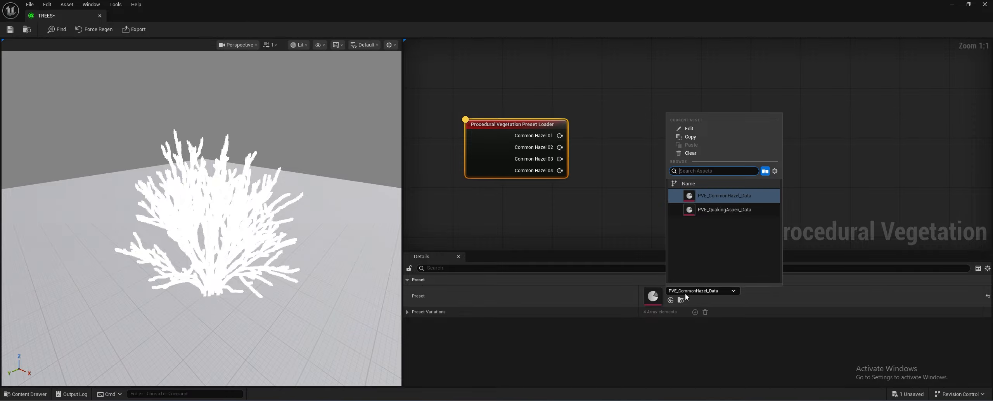
{"action": "left_click", "coordinate": [703, 210]}
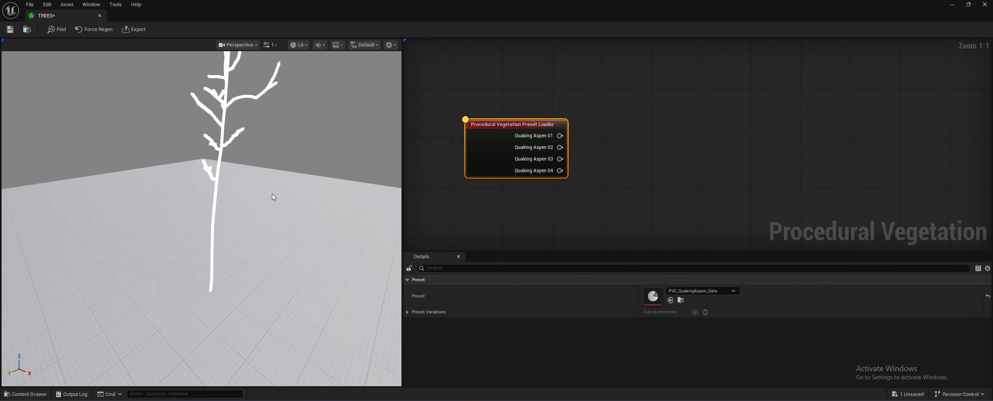
Step: Switch to the Epic Games Launcher, review the Megaplants packs in the Fab Library and return to the TREES graph
{"action": "key", "text": "alt+Tab"}
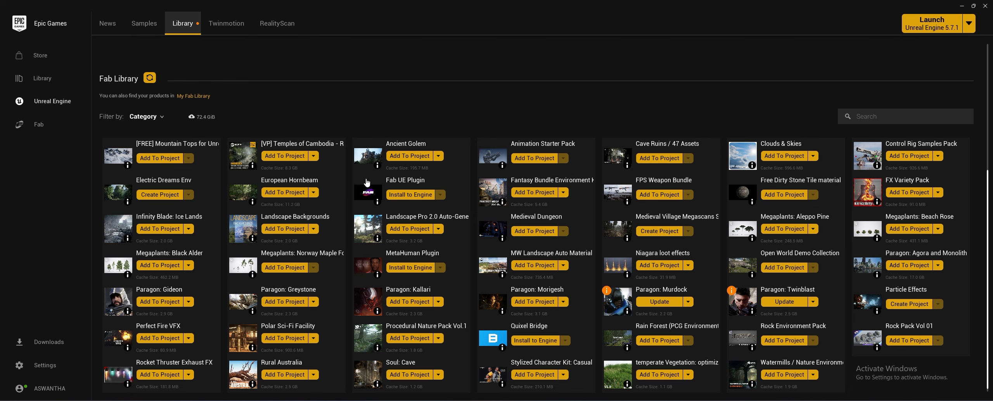
{"action": "left_click", "coordinate": [962, 6]}
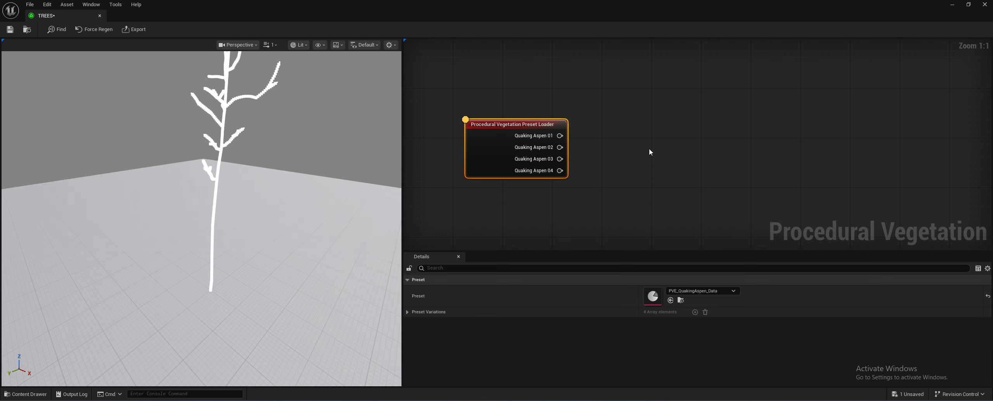
Step: Add a Carve node and connect the Preset Loader's Quaking Aspen 01 output to its input
{"action": "right_click_drag", "start_coordinate": [651, 153], "coordinate": [620, 131]}
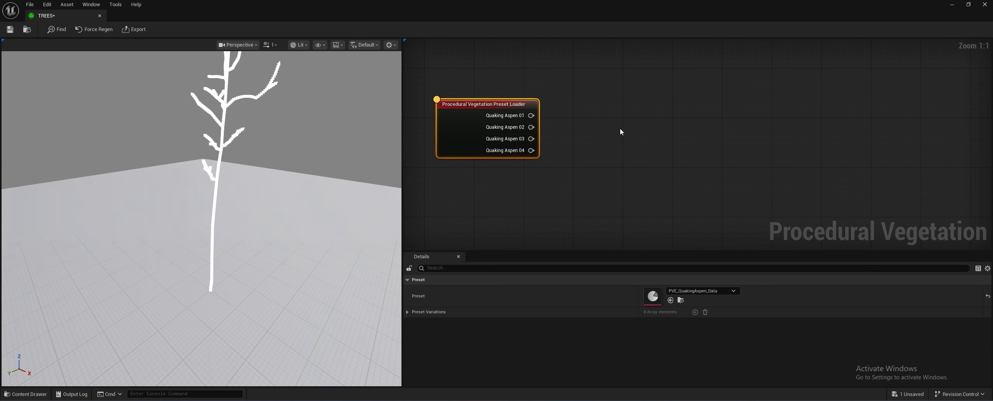
{"action": "right_click", "coordinate": [589, 125]}
{"action": "type", "text": "carv"}
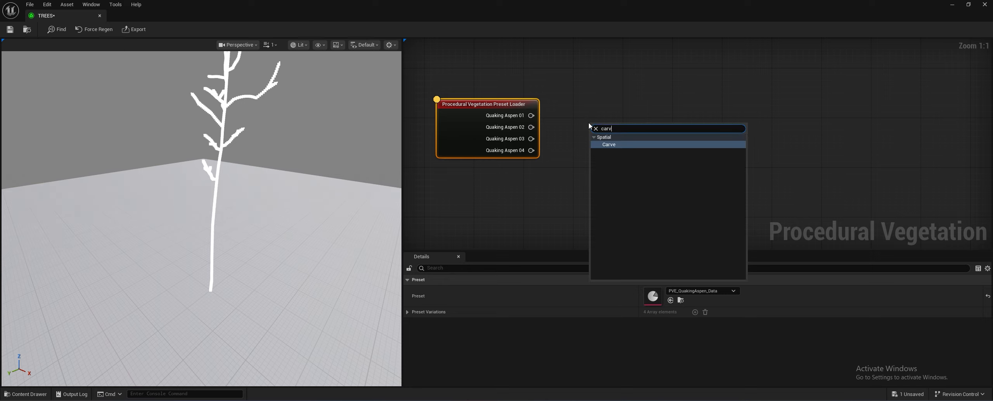
{"action": "left_click", "coordinate": [606, 142]}
{"action": "left_click_drag", "start_coordinate": [535, 118], "coordinate": [597, 139]}
{"action": "left_click", "coordinate": [533, 184]}
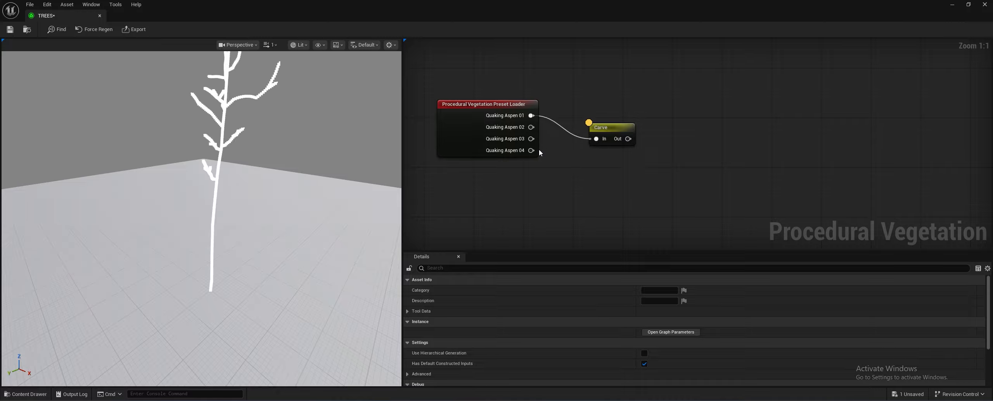
Step: Add a Mesh Builder node connected to the Carve node's output
{"action": "mouse_move", "coordinate": [591, 173]}
{"action": "right_mouse_down"}
{"action": "mouse_move", "coordinate": [553, 186]}
{"action": "mouse_move", "coordinate": [515, 177]}
{"action": "mouse_move", "coordinate": [575, 168]}
{"action": "right_mouse_up"}
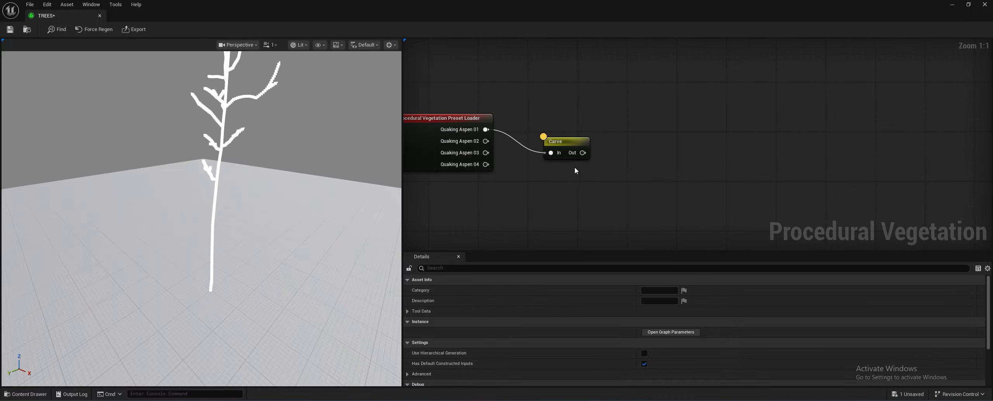
{"action": "right_click_drag", "start_coordinate": [302, 166], "coordinate": [287, 151]}
{"action": "mouse_move", "coordinate": [259, 202]}
{"action": "right_mouse_down"}
{"action": "mouse_move", "coordinate": [257, 190]}
{"action": "mouse_move", "coordinate": [259, 202]}
{"action": "right_mouse_up"}
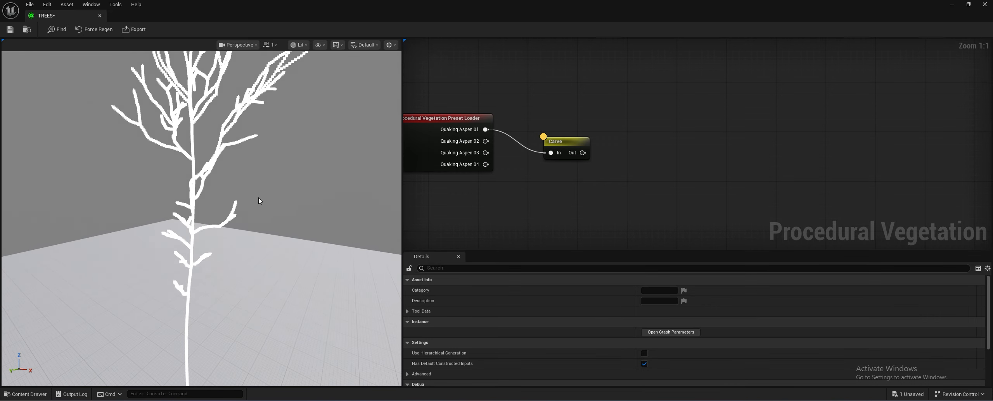
{"action": "scroll", "coordinate": [260, 202], "scroll_direction": "down", "scroll_amount": 2}
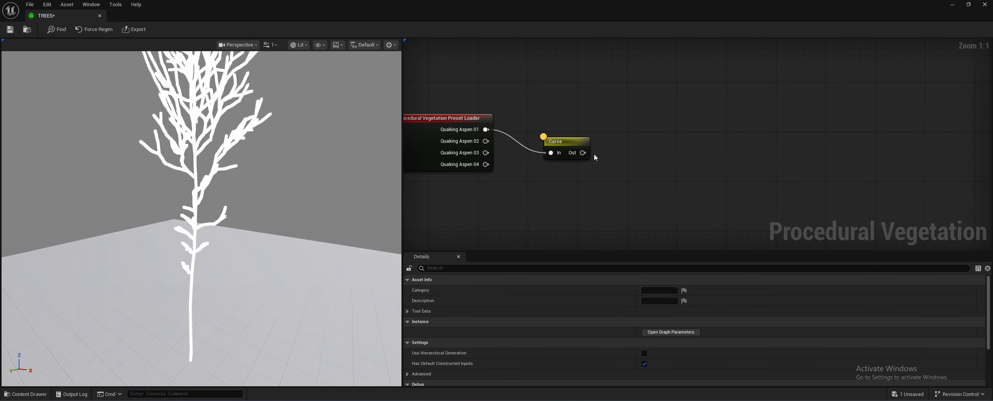
{"action": "left_click_drag", "start_coordinate": [583, 153], "coordinate": [660, 156]}
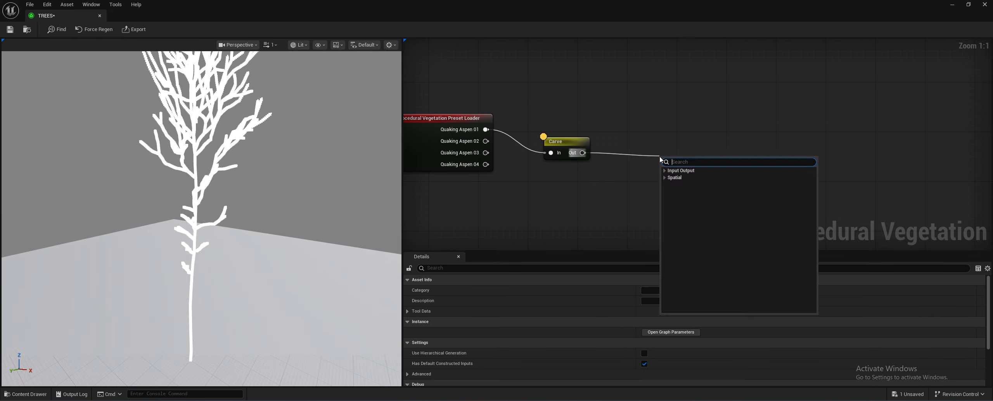
{"action": "type", "text": "mes"}
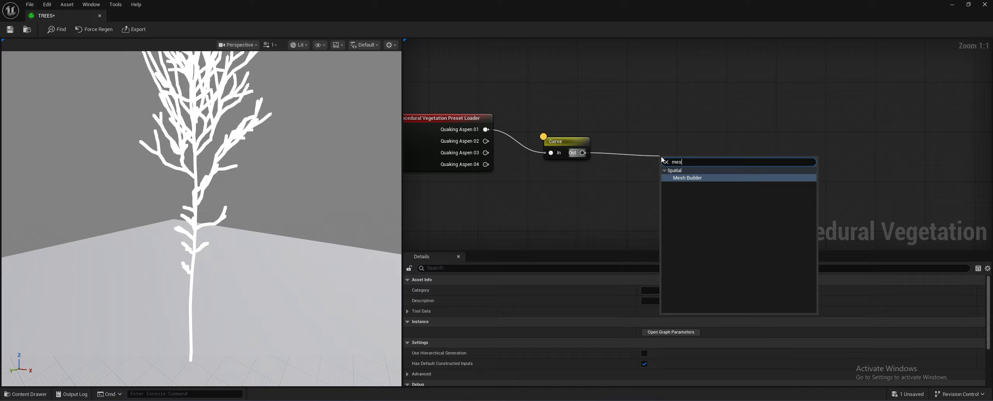
{"action": "left_click", "coordinate": [684, 179]}
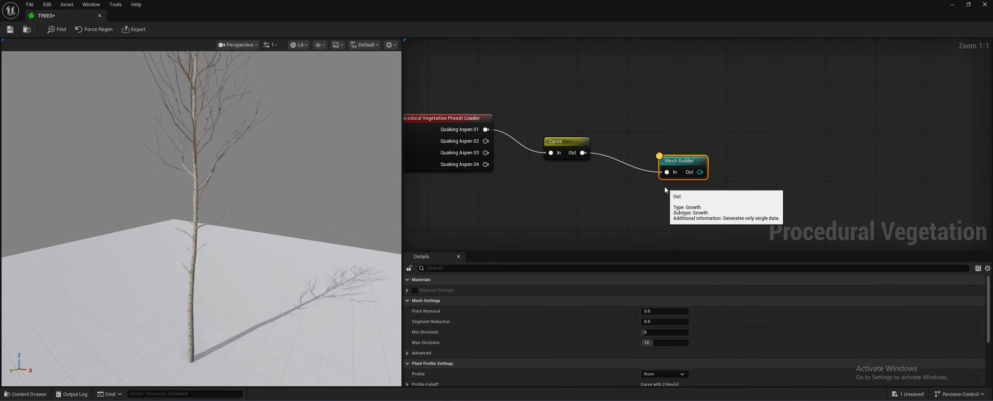
Step: Examine the generated aspen trunk and branches up close and from farther away in the 3D preview
{"action": "right_click_drag", "start_coordinate": [664, 186], "coordinate": [701, 185]}
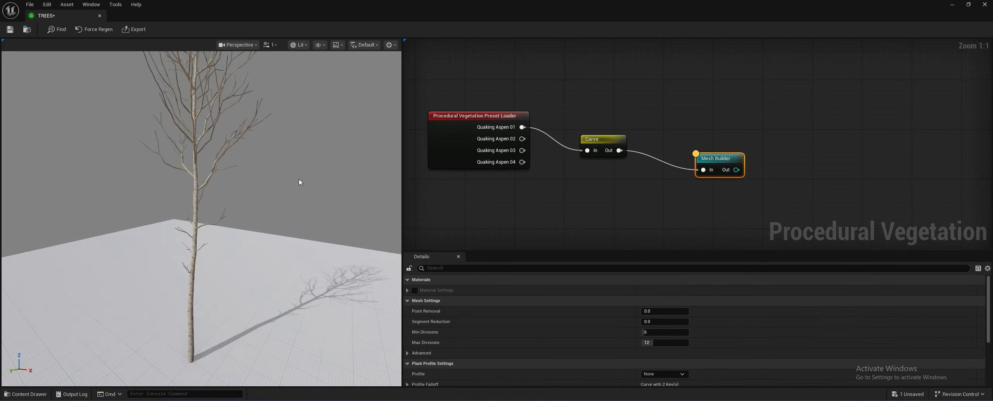
{"action": "mouse_move", "coordinate": [236, 167]}
{"action": "right_mouse_down"}
{"action": "mouse_move", "coordinate": [229, 130]}
{"action": "mouse_move", "coordinate": [209, 153]}
{"action": "mouse_move", "coordinate": [249, 158]}
{"action": "mouse_move", "coordinate": [268, 194]}
{"action": "mouse_move", "coordinate": [246, 165]}
{"action": "mouse_move", "coordinate": [217, 166]}
{"action": "mouse_move", "coordinate": [219, 178]}
{"action": "mouse_move", "coordinate": [218, 166]}
{"action": "right_mouse_up"}
{"action": "key", "text": "w"}
{"action": "key", "text": "w"}
{"action": "key", "text": "s"}
{"action": "key", "text": "d"}
{"action": "key", "text": "s"}
{"action": "key", "text": "q"}
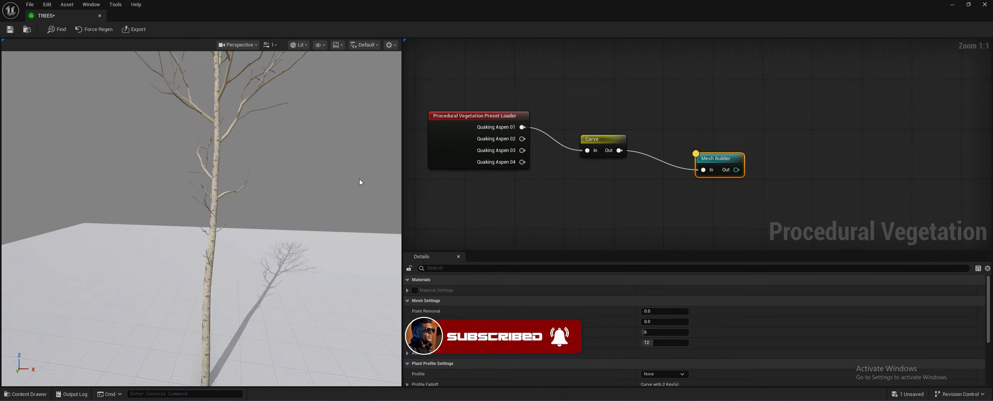
Step: Spread the Carve and Mesh Builder nodes apart, and insert a connected Gravity node between them
{"action": "left_click_drag", "start_coordinate": [716, 160], "coordinate": [789, 130]}
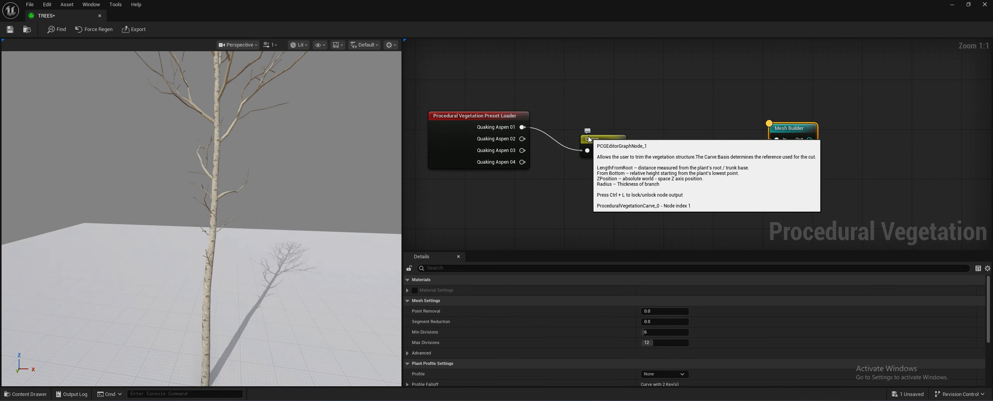
{"action": "left_click_drag", "start_coordinate": [580, 140], "coordinate": [566, 128]}
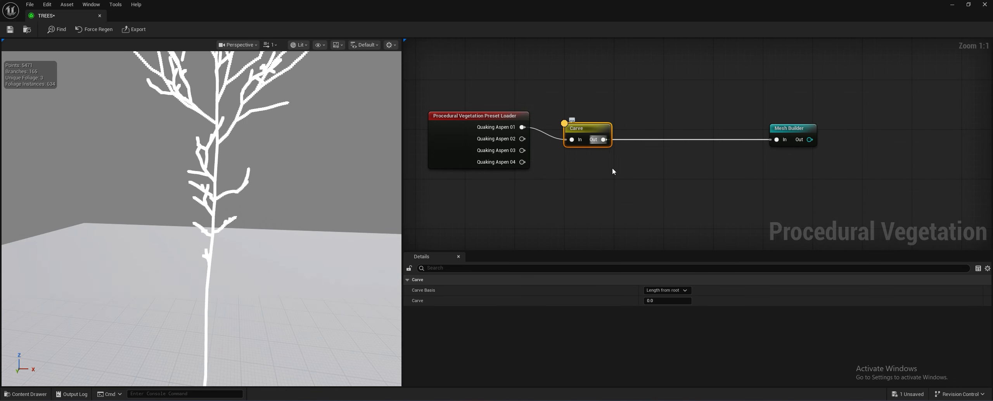
{"action": "right_click", "coordinate": [605, 158]}
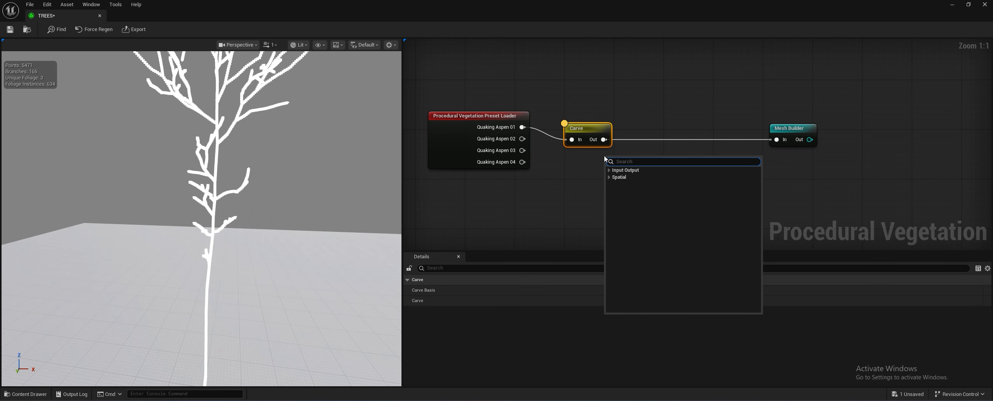
{"action": "type", "text": "grav"}
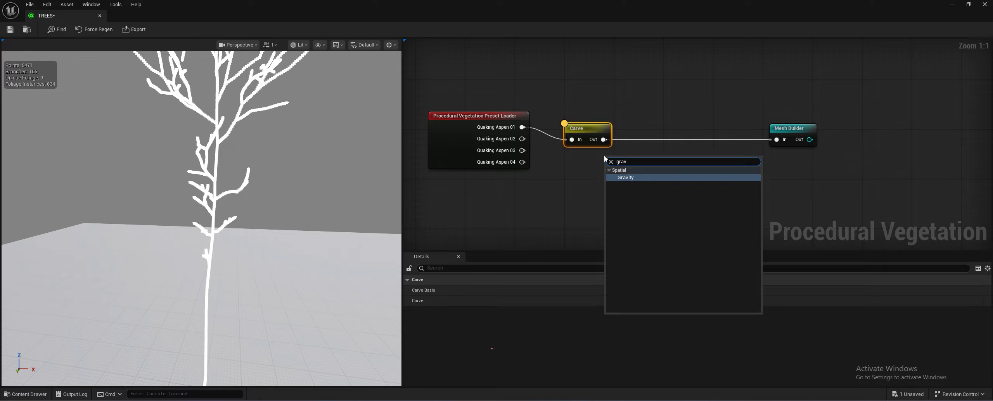
{"action": "left_click", "coordinate": [645, 176]}
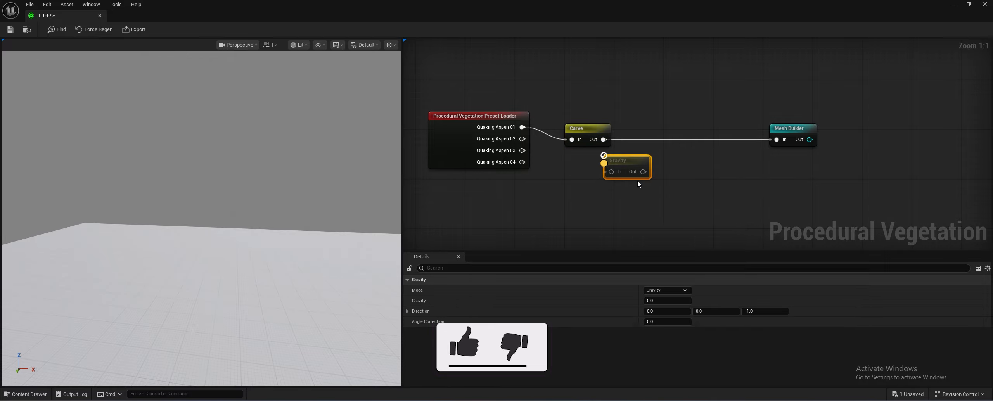
{"action": "left_click_drag", "start_coordinate": [629, 160], "coordinate": [664, 140]}
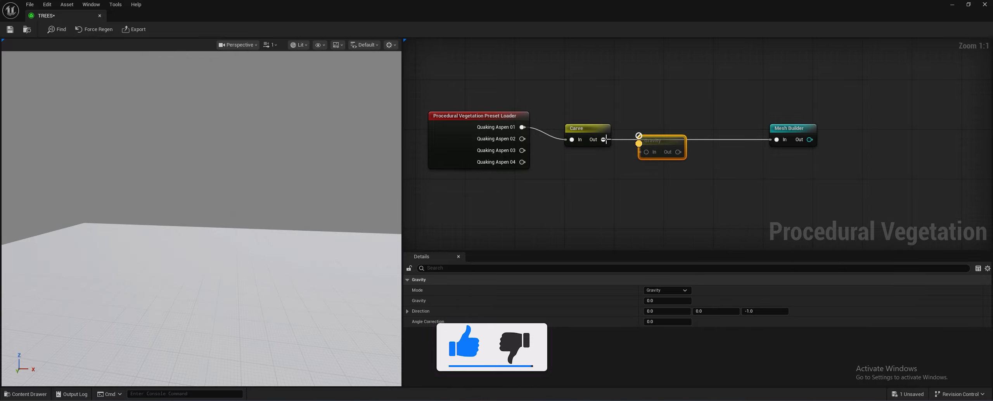
{"action": "left_click_drag", "start_coordinate": [604, 139], "coordinate": [776, 140]}
{"action": "left_click_drag", "start_coordinate": [662, 143], "coordinate": [680, 136]}
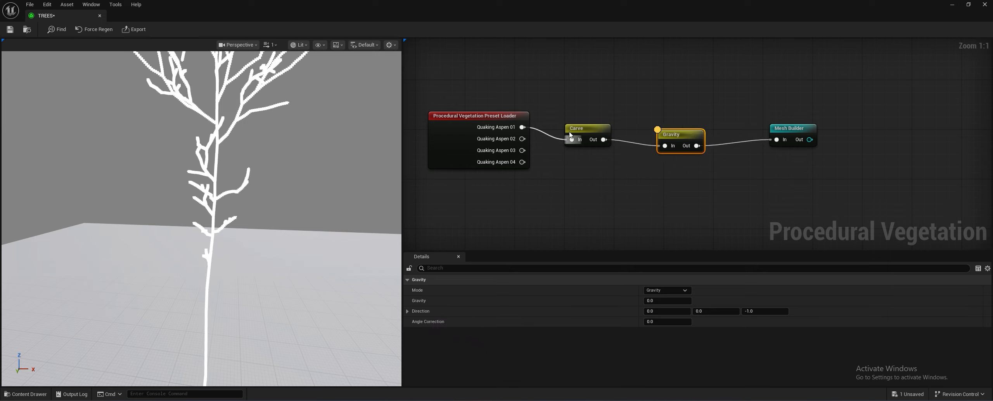
Step: Try Carve values of about 0.24 and 0.19 on the Carve node, reset the value, and preview the Mesh Builder output
{"action": "left_click", "coordinate": [584, 129]}
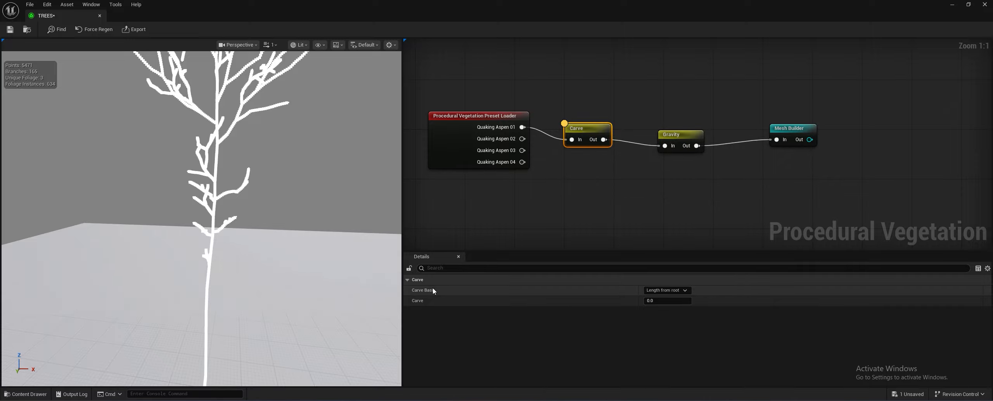
{"action": "left_click", "coordinate": [665, 302]}
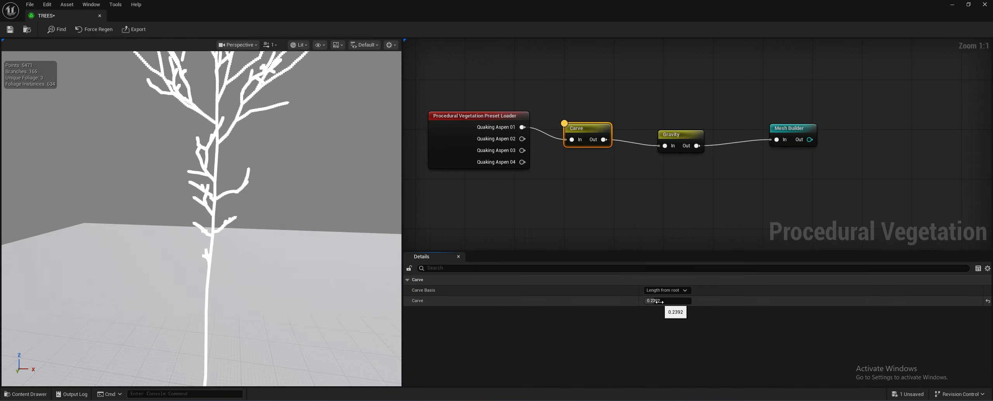
{"action": "left_click_drag", "start_coordinate": [660, 302], "coordinate": [656, 301]}
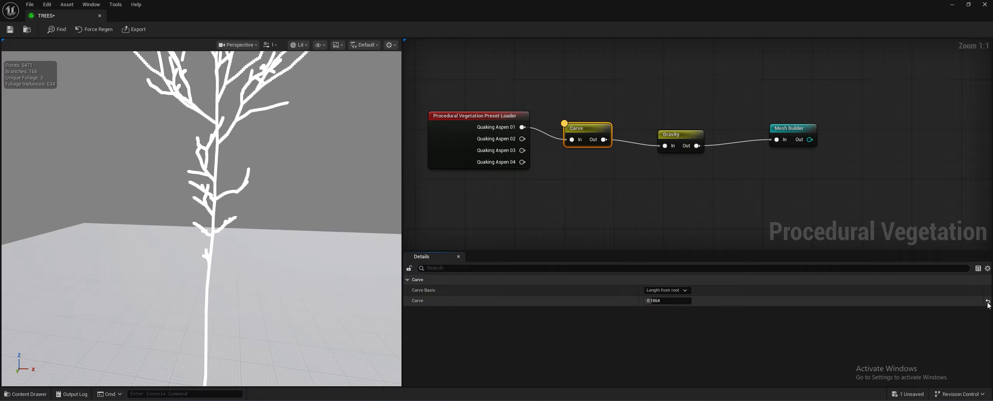
{"action": "left_click", "coordinate": [988, 301]}
{"action": "left_click", "coordinate": [784, 128]}
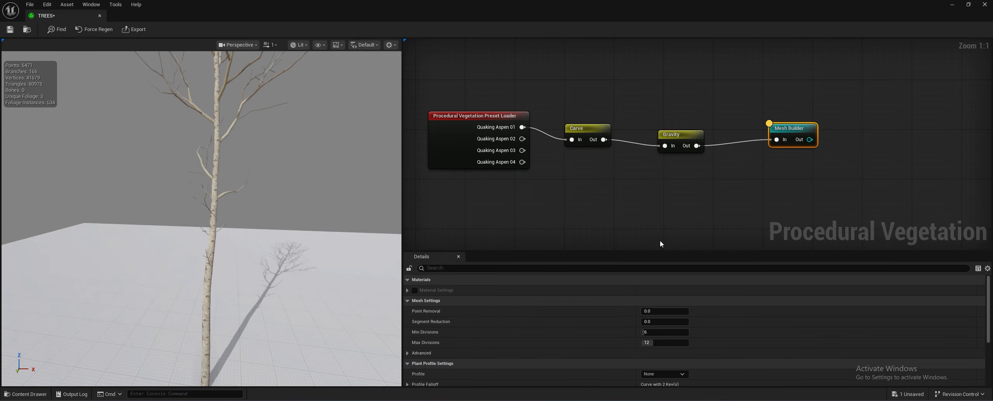
{"action": "right_click_drag", "start_coordinate": [630, 221], "coordinate": [634, 220]}
Step: Try the Radius Carve Basis on the Carve node with a Carve value of about 0.2
{"action": "left_click", "coordinate": [595, 127]}
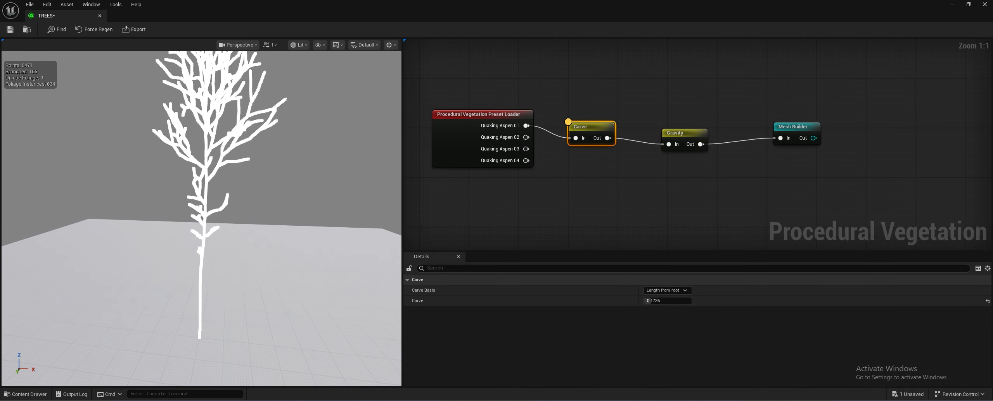
{"action": "left_click", "coordinate": [665, 291]}
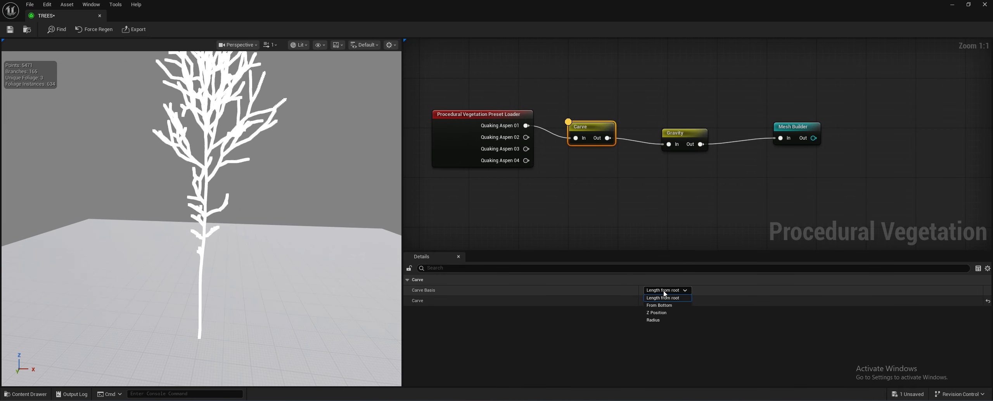
{"action": "left_click", "coordinate": [660, 321]}
{"action": "left_click_drag", "start_coordinate": [666, 300], "coordinate": [675, 301]}
Step: Set the Carve node's basis to Length from root and its Carve value to about 0.09, and check the shortened tree
{"action": "left_click", "coordinate": [683, 291]}
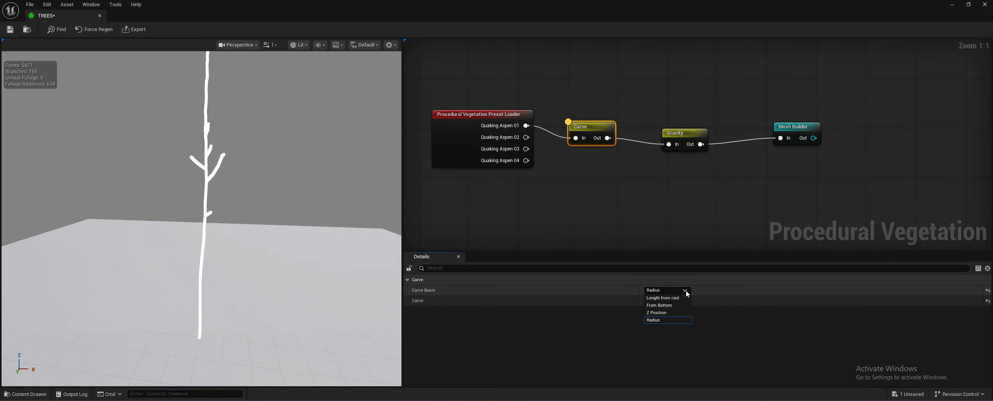
{"action": "left_click", "coordinate": [665, 298]}
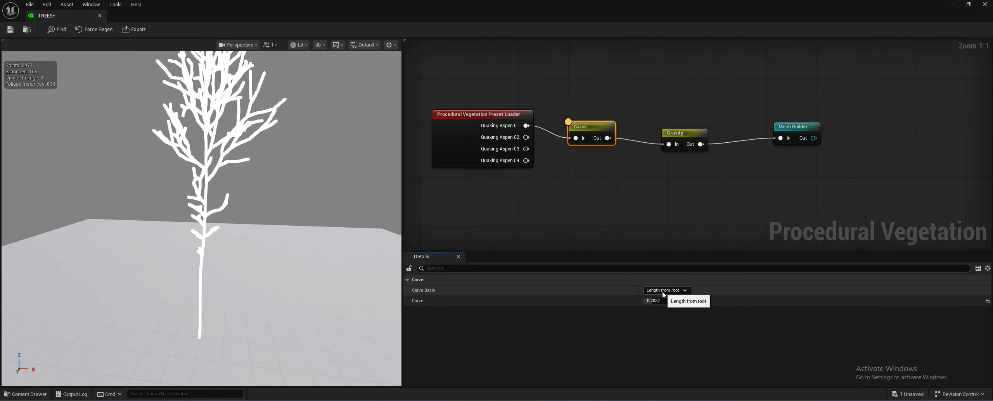
{"action": "mouse_move", "coordinate": [666, 299]}
{"action": "left_mouse_down"}
{"action": "mouse_move", "coordinate": [681, 301]}
{"action": "mouse_move", "coordinate": [656, 301]}
{"action": "left_mouse_up"}
{"action": "key", "text": "s"}
{"action": "right_click_drag", "start_coordinate": [315, 179], "coordinate": [311, 194]}
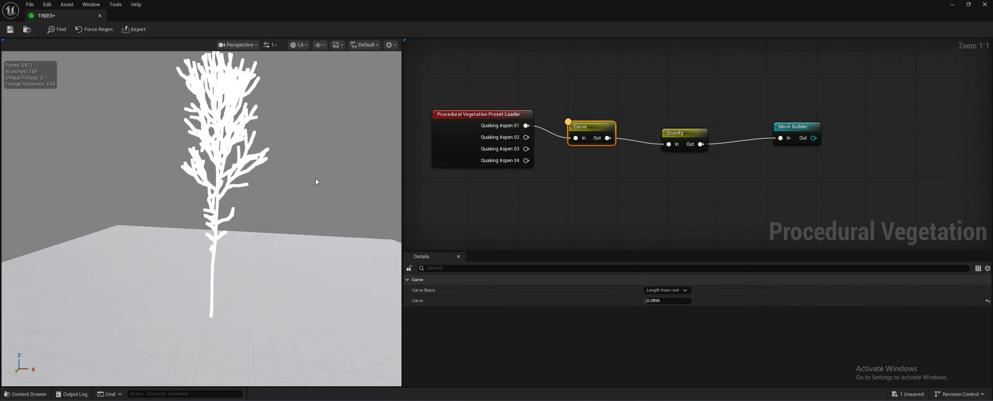
Step: Show the mannequin beside the tree in the preview viewport and view it as a size reference
{"action": "right_click_drag", "start_coordinate": [346, 100], "coordinate": [344, 100]}
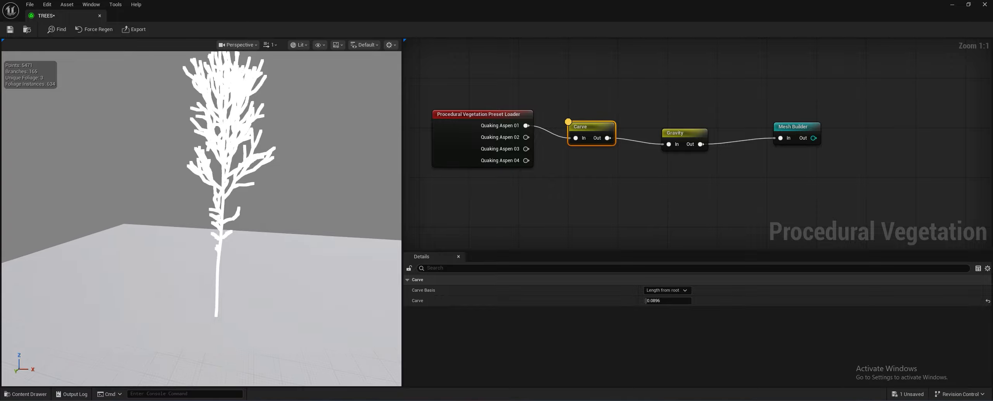
{"action": "left_click", "coordinate": [391, 45]}
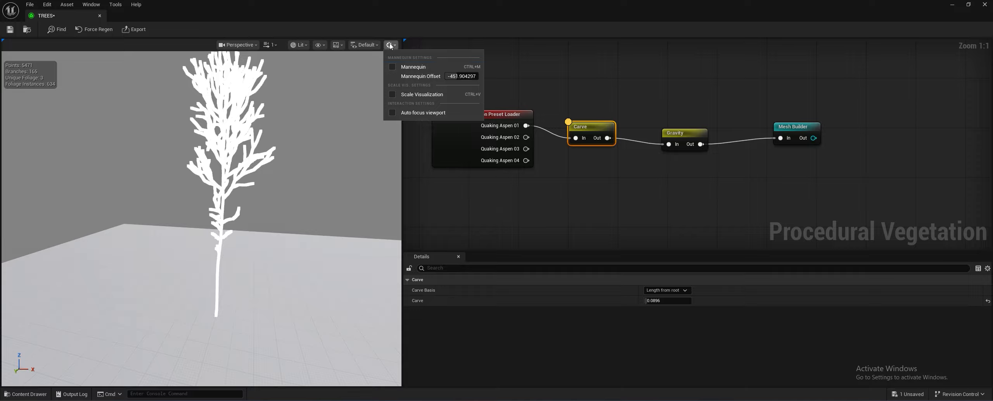
{"action": "left_click", "coordinate": [392, 67]}
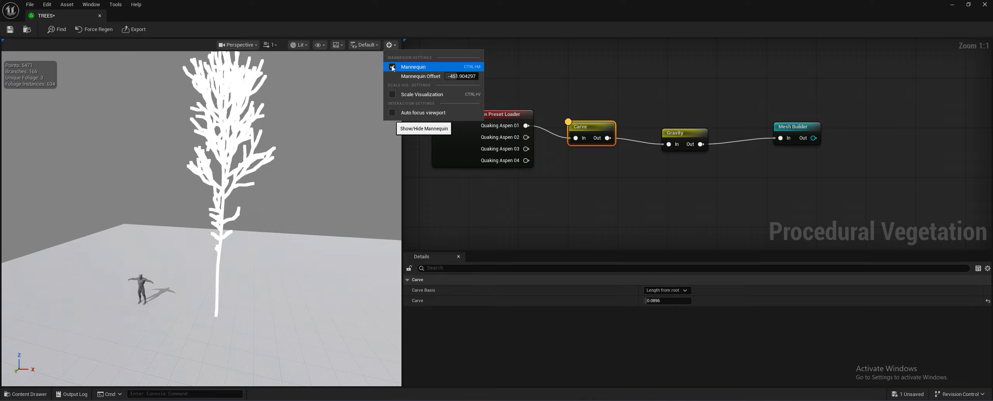
{"action": "right_click_drag", "start_coordinate": [200, 259], "coordinate": [235, 243]}
Step: Enable Scale Visualization in the preview viewport and inspect the tree's dimensions next to the mannequin
{"action": "left_click", "coordinate": [391, 45]}
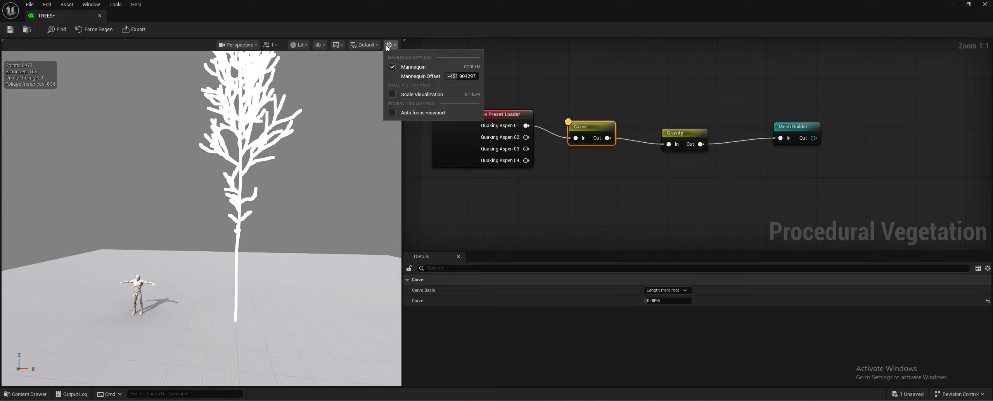
{"action": "left_click", "coordinate": [395, 98]}
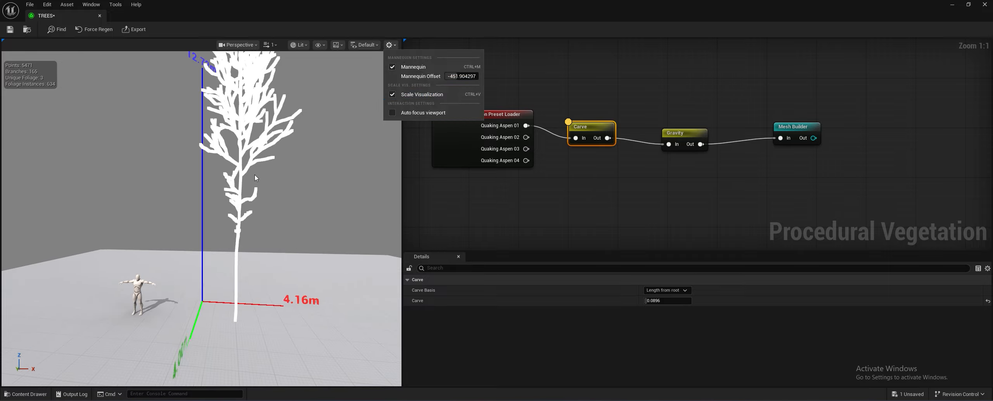
{"action": "key", "text": "s"}
{"action": "right_click_drag", "start_coordinate": [254, 174], "coordinate": [259, 174]}
{"action": "key", "text": "w"}
{"action": "right_click_drag", "start_coordinate": [256, 288], "coordinate": [256, 288]}
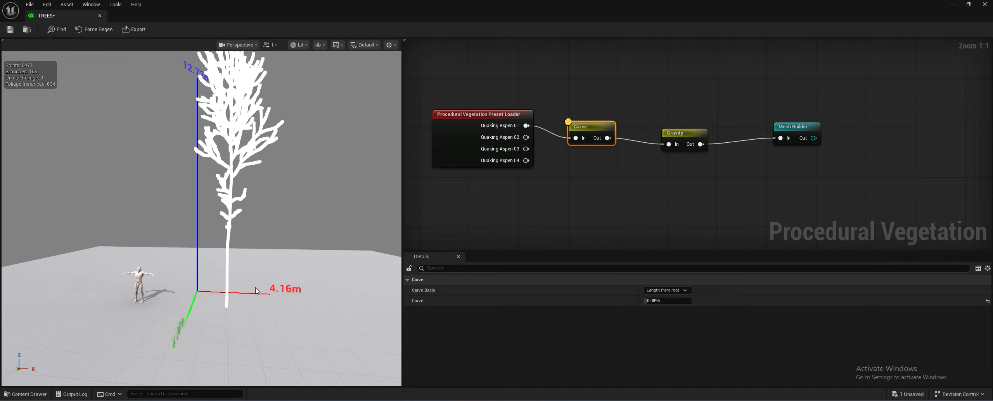
{"action": "right_click_drag", "start_coordinate": [261, 163], "coordinate": [260, 163]}
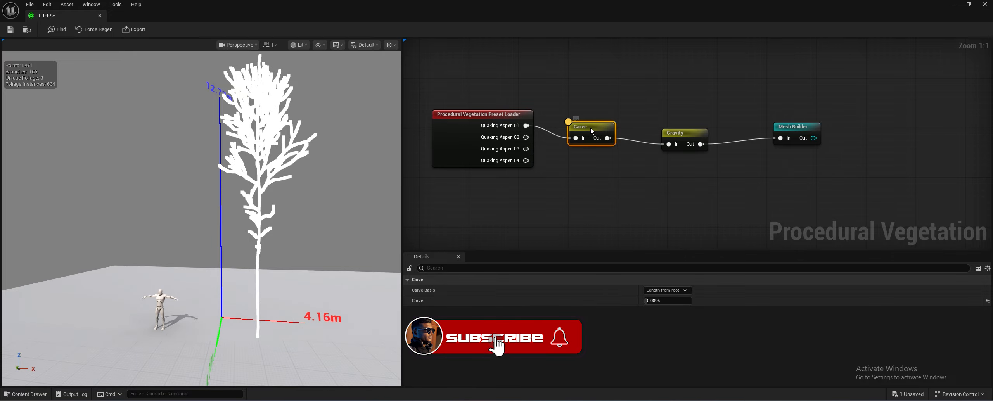